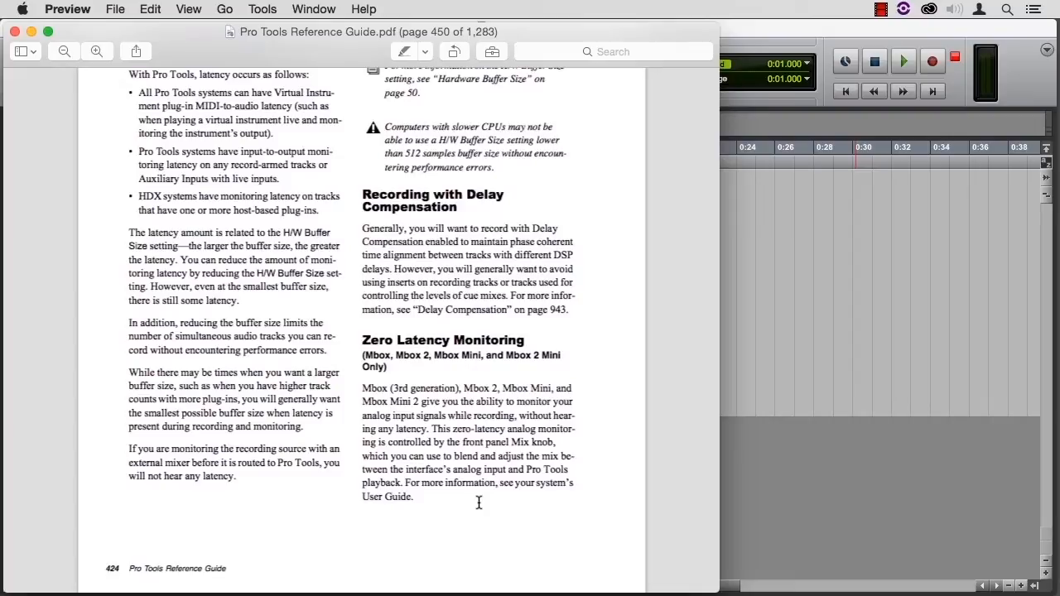
Switch to Pro Tools and enable Low Latency Monitoring for the session
key("super+Tab")
key("super+Tab")
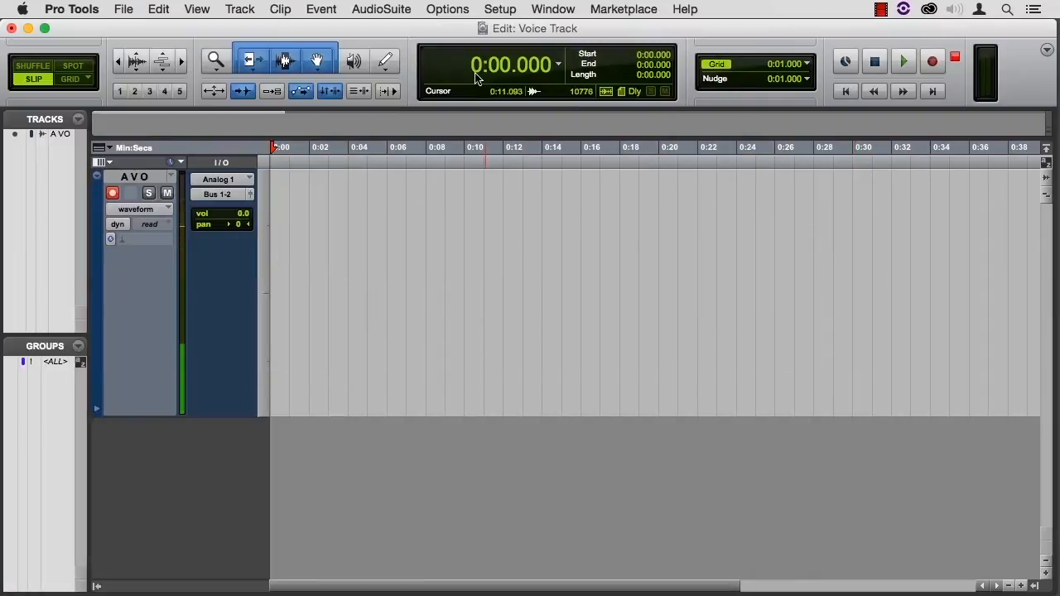
left_click(437, 12)
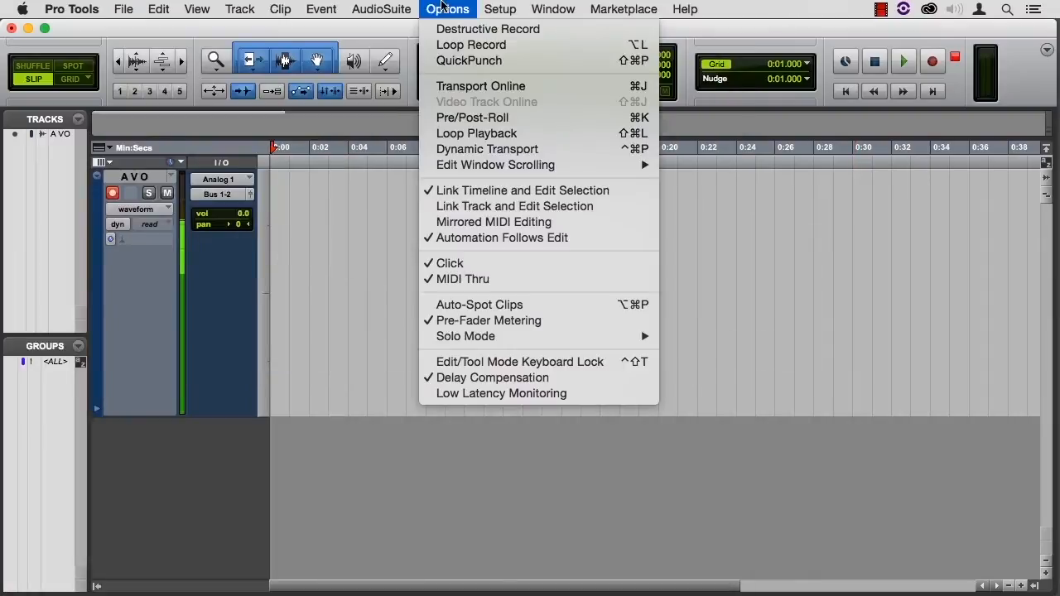
left_click(636, 394)
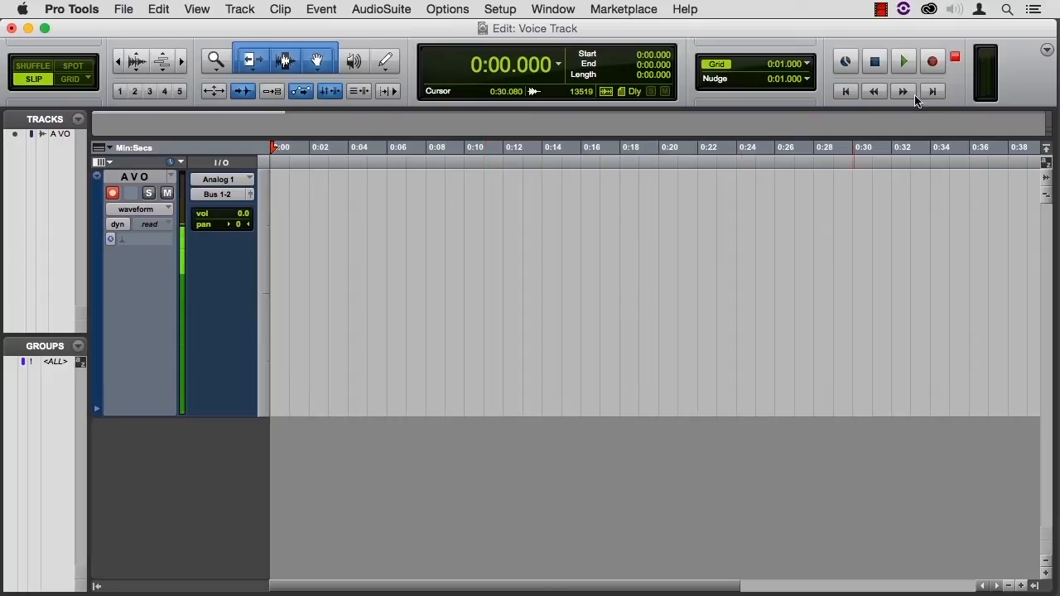
Record a voice take of about 8 seconds on the armed A VO track, starting at 0:00.000
left_click(931, 63)
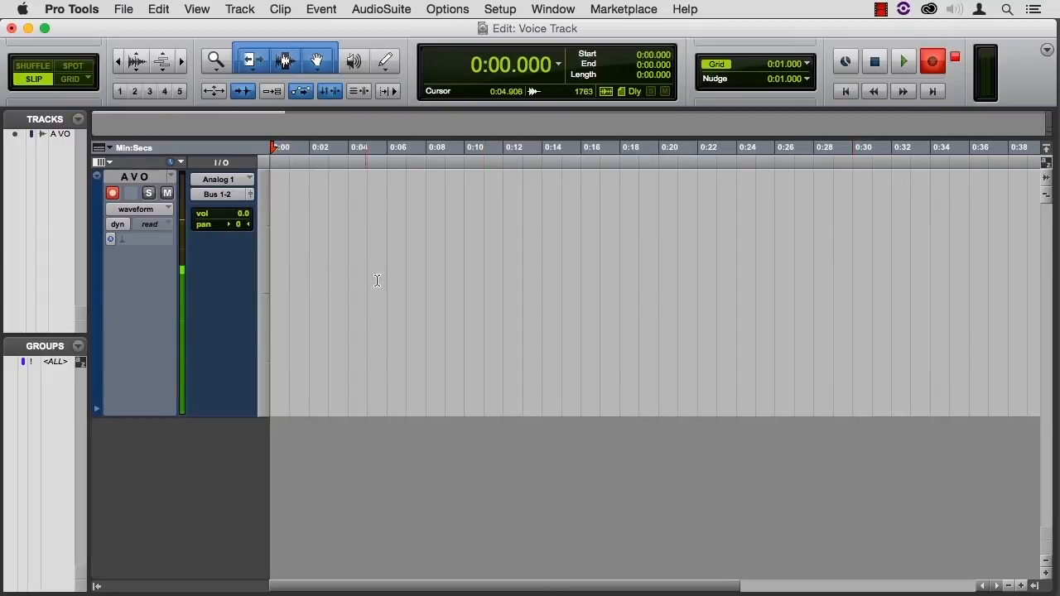
left_click(901, 62)
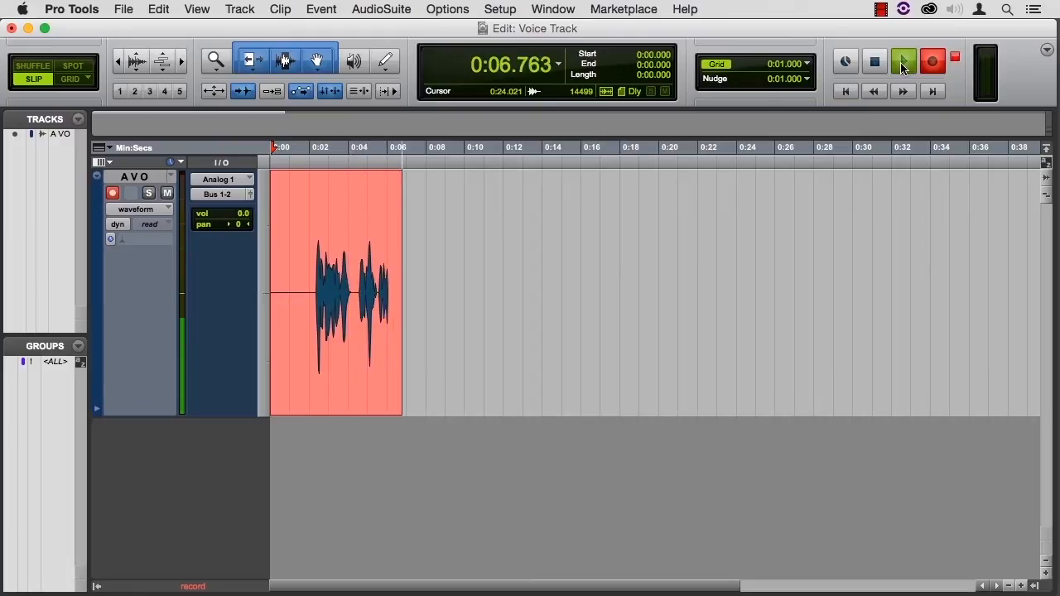
key("space")
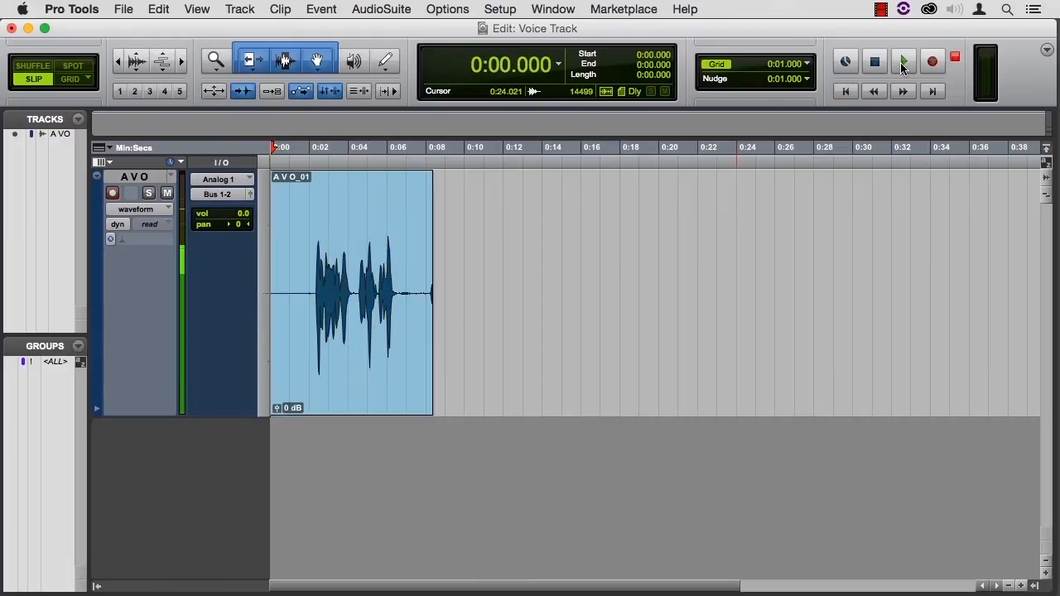
Route the A VO track's output to 1-2 (Stereo) -> Analog 1-2 and play the take from about 0:02.133
left_click(217, 193)
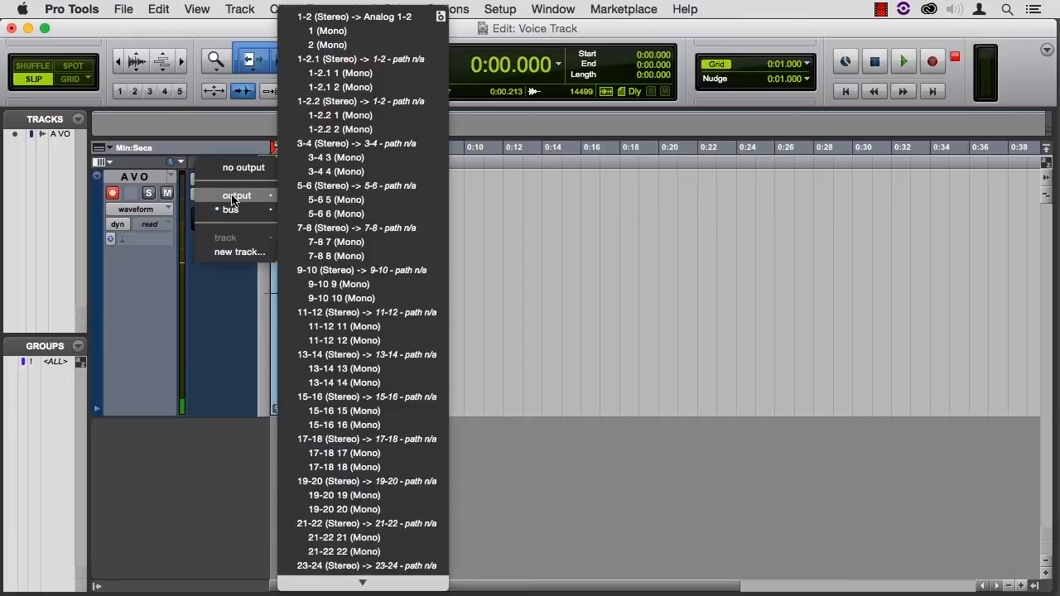
left_click(355, 17)
left_click(312, 262)
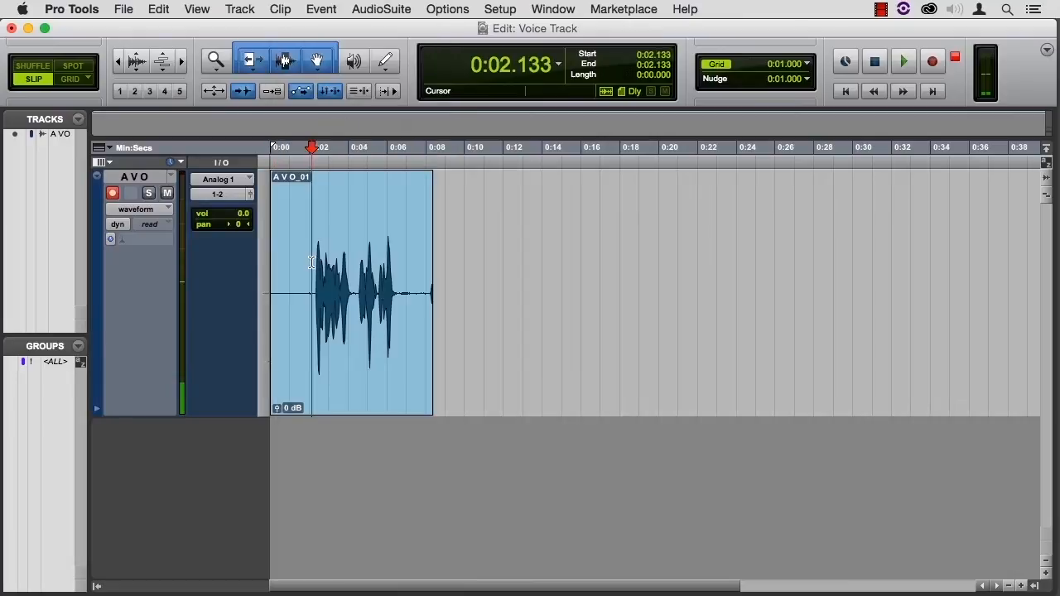
key("space")
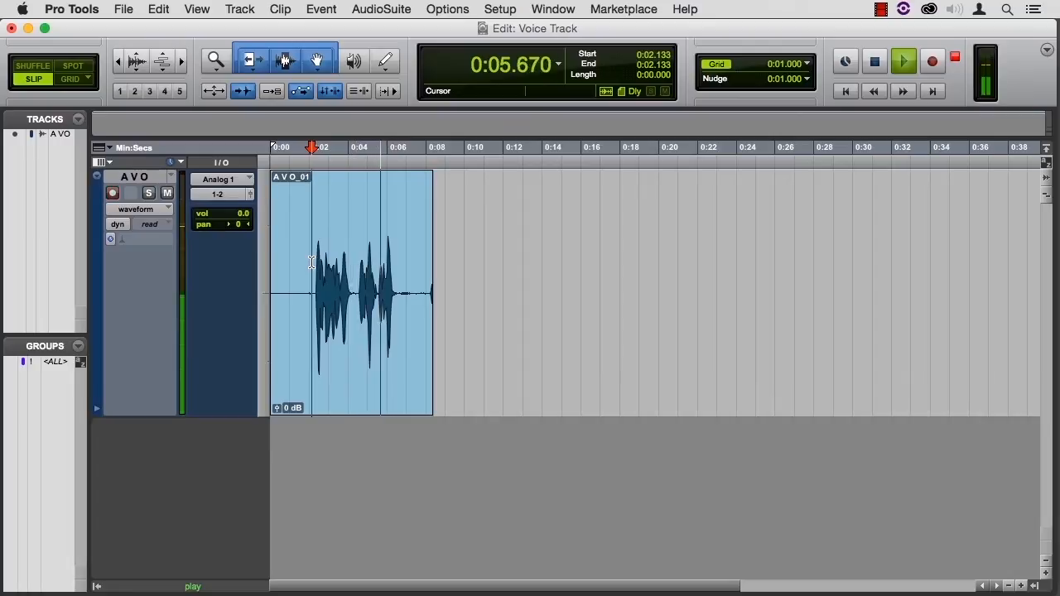
key("space")
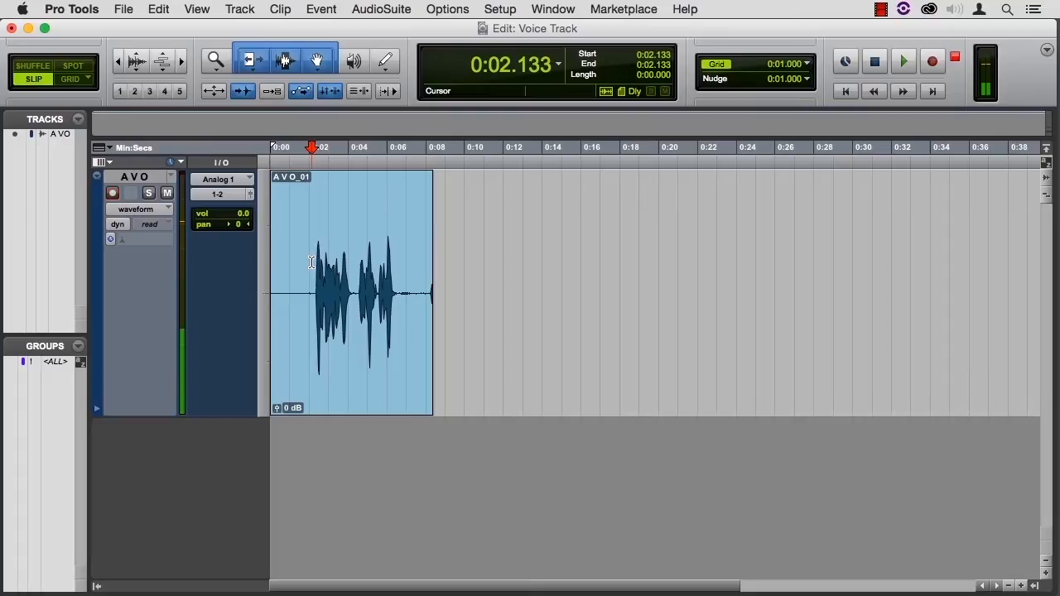
In the Mix window, insert the D-Verb (mono) reverb in the first insert slot of the A VO track
key("super+equal")
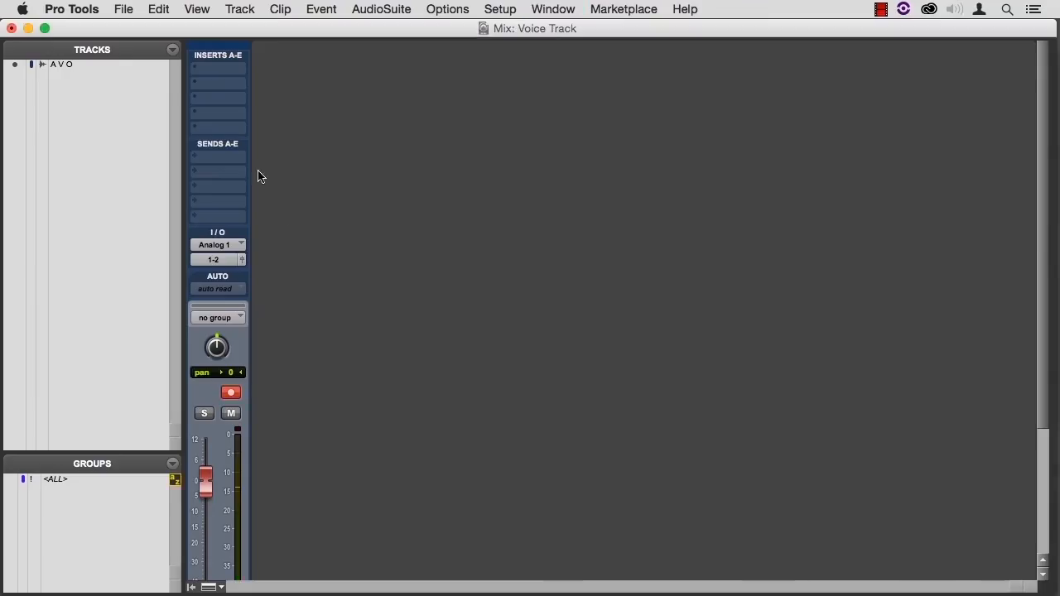
left_click(197, 72)
mouse_move(237, 130)
mouse_move(428, 176)
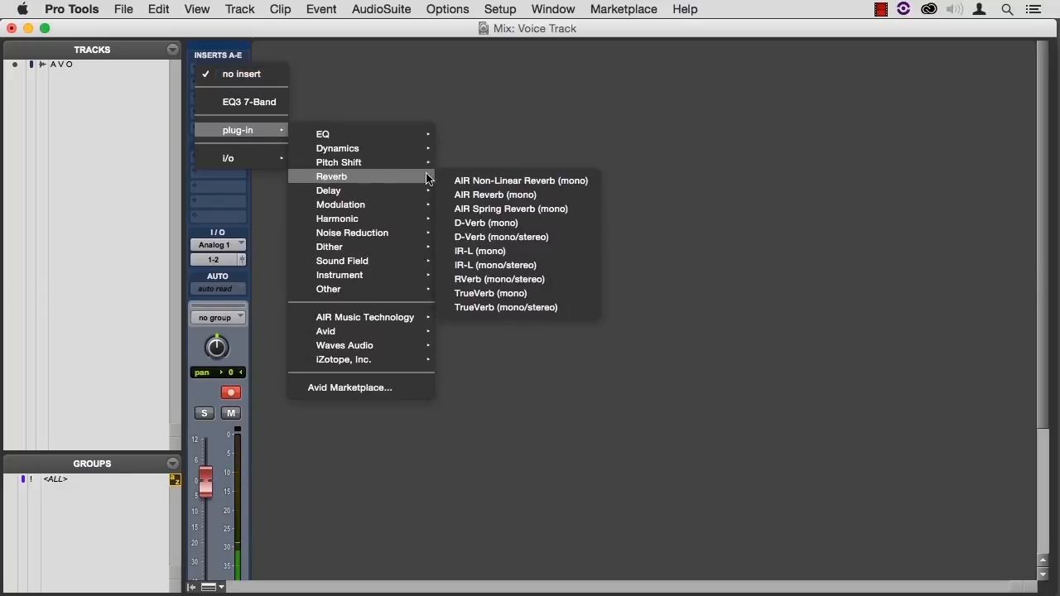
left_click(494, 227)
left_click_drag(724, 279, 383, 96)
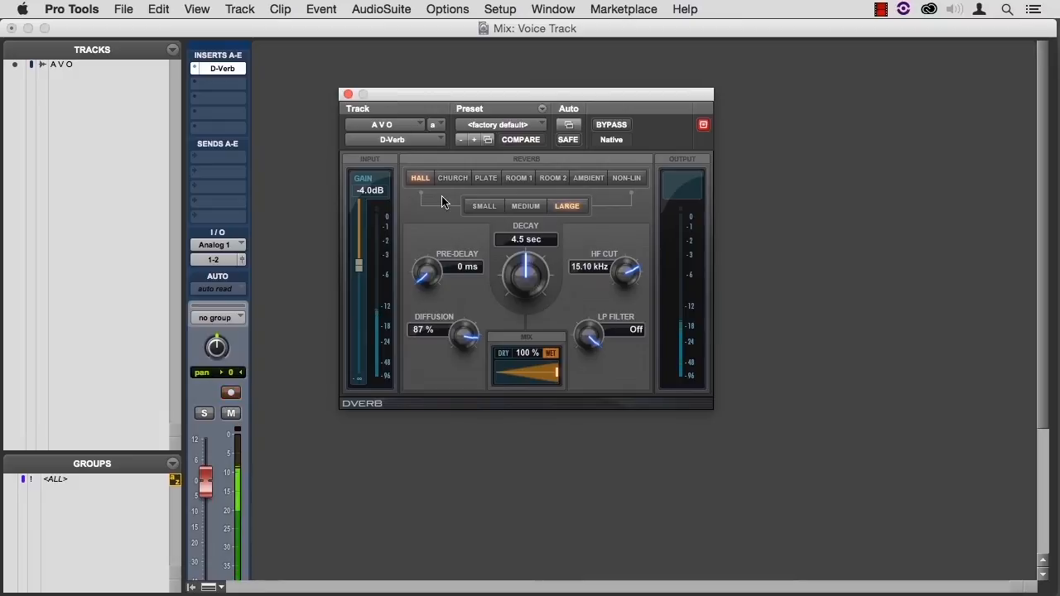
Try D-Verb's wet mix at 30 %, and return it to 100 %
left_click_drag(557, 374, 510, 371)
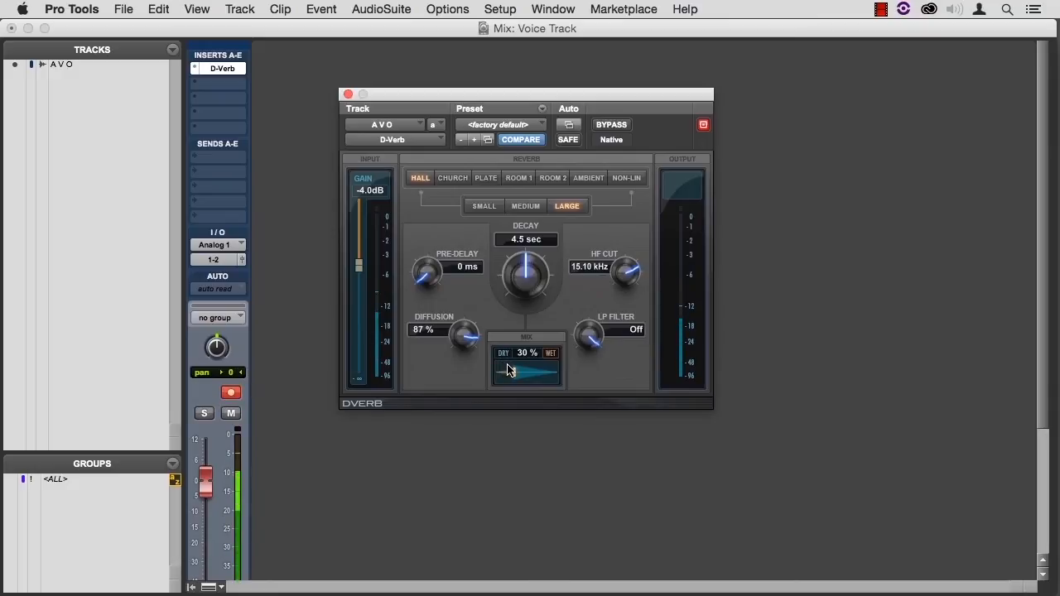
left_click_drag(509, 370, 563, 373)
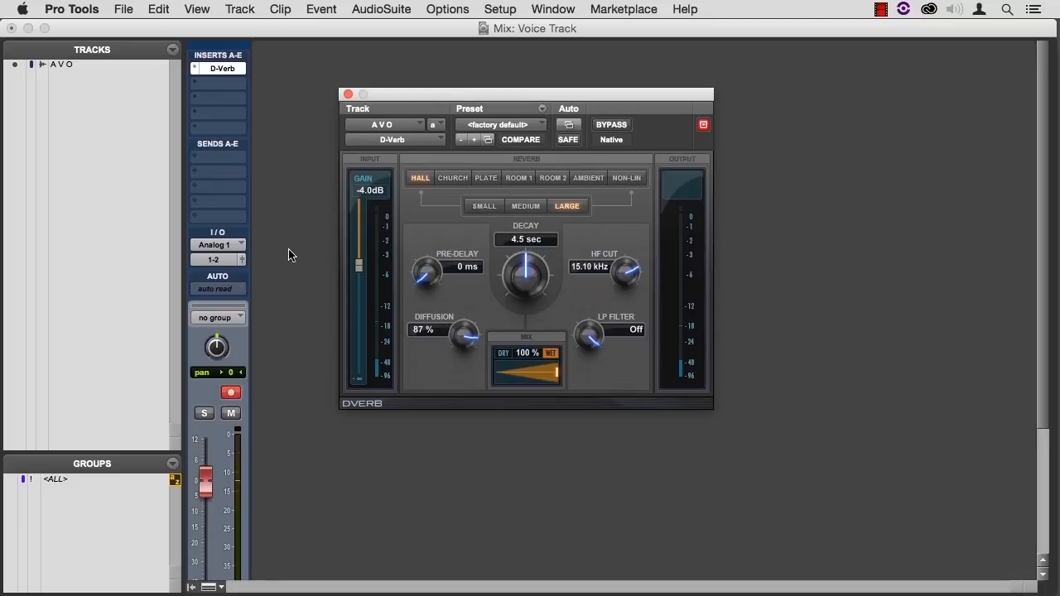
Turn off record enable on the A VO track and create one new mono Aux Input track
left_click(231, 394)
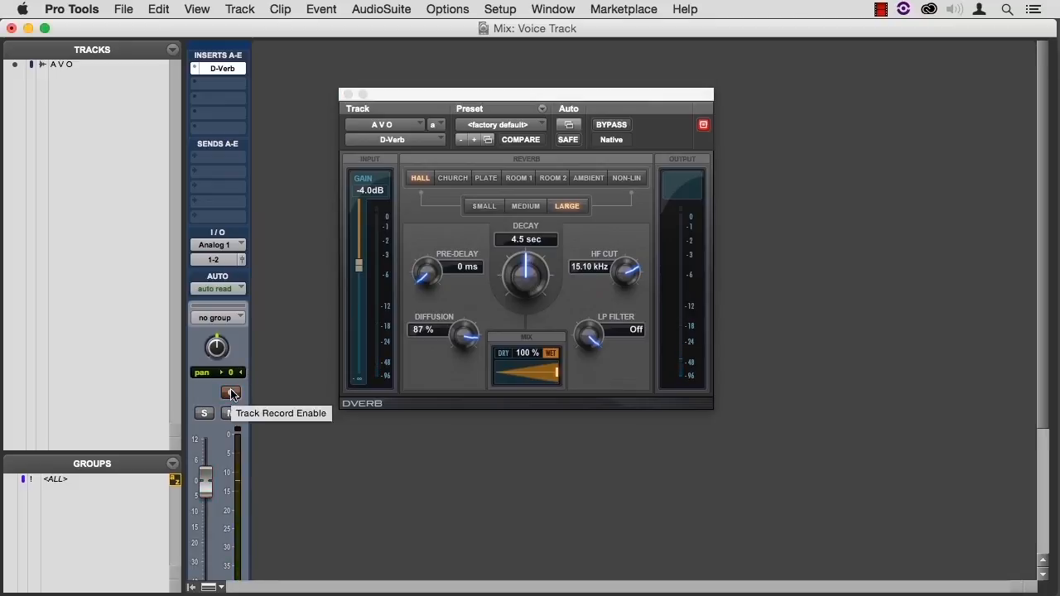
key("super+shift+n")
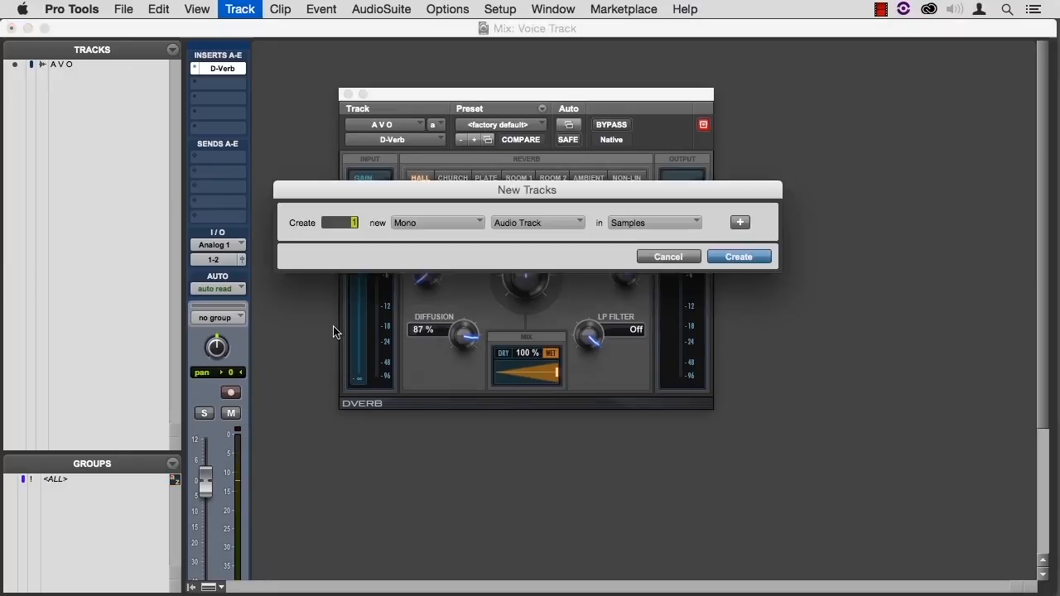
left_click(510, 222)
left_click(513, 240)
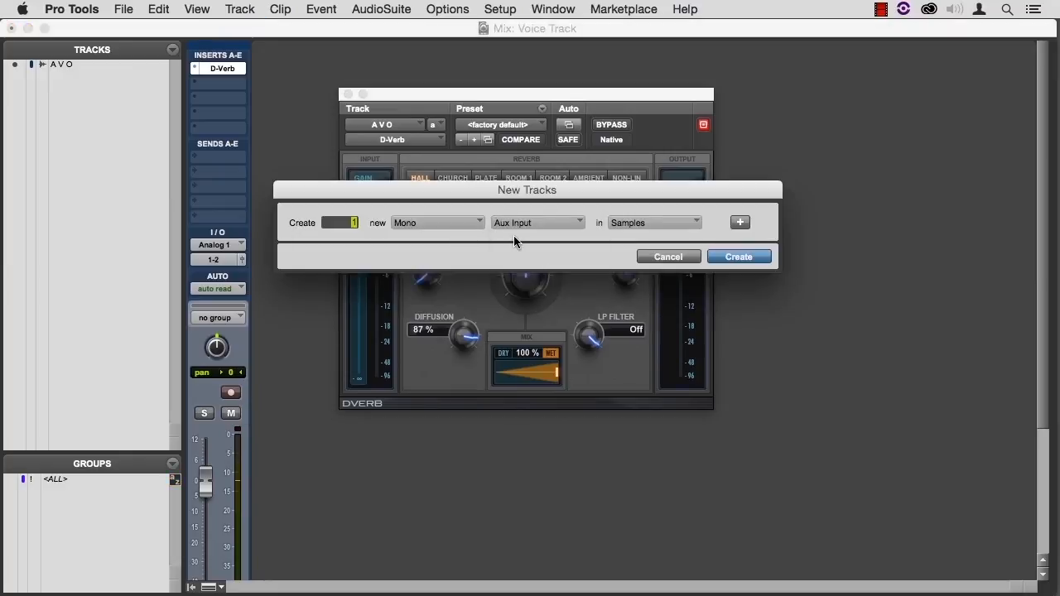
left_click(736, 256)
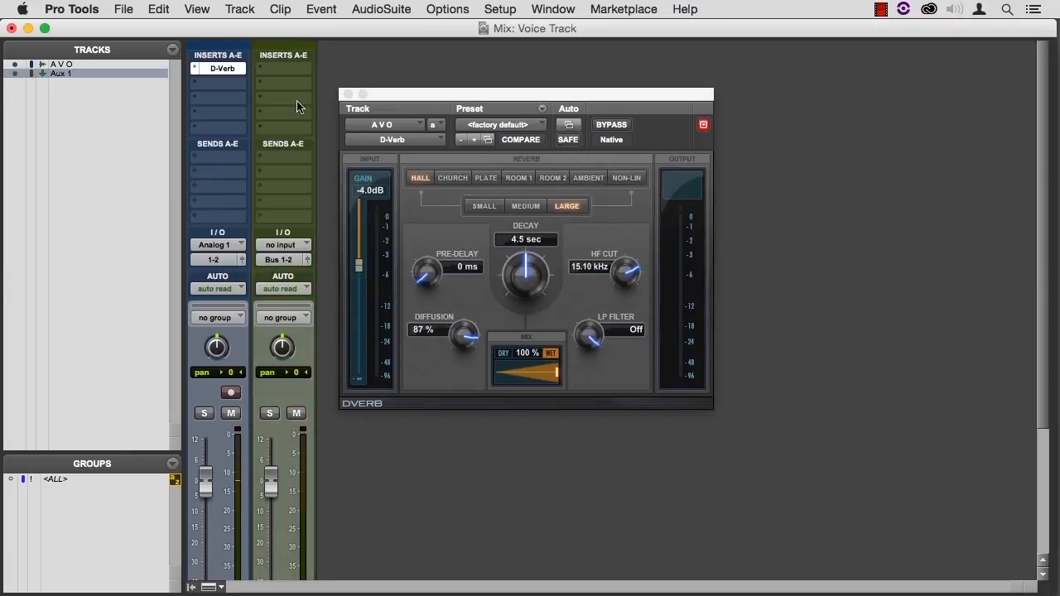
Move the D-Verb insert from A VO to Aux 1 and give A VO a Bus 3-4 (Stereo) send at about -2.7 dB
left_click_drag(214, 73, 272, 77)
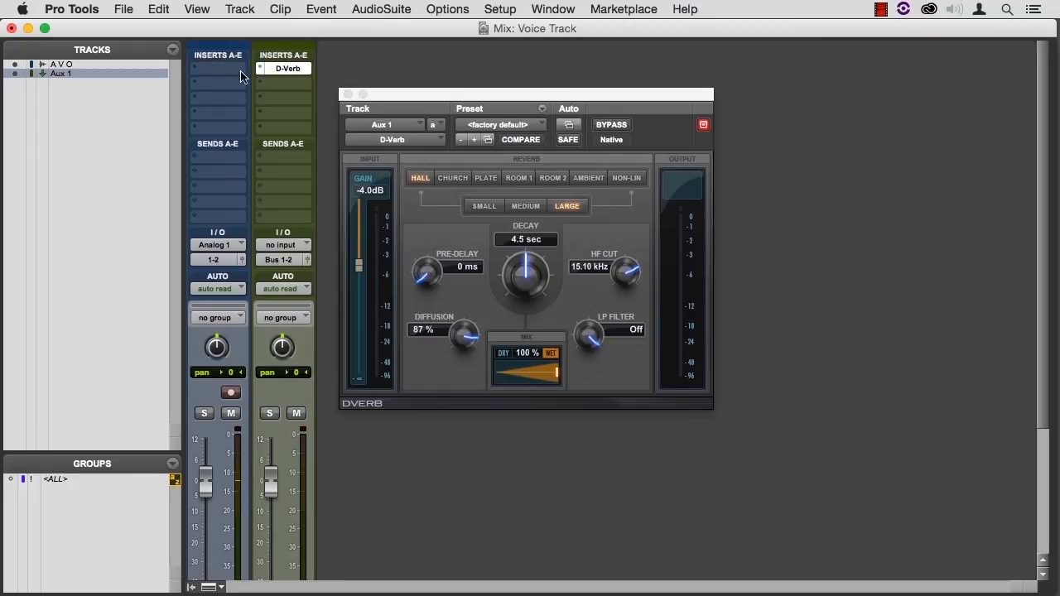
left_click(196, 159)
mouse_move(236, 205)
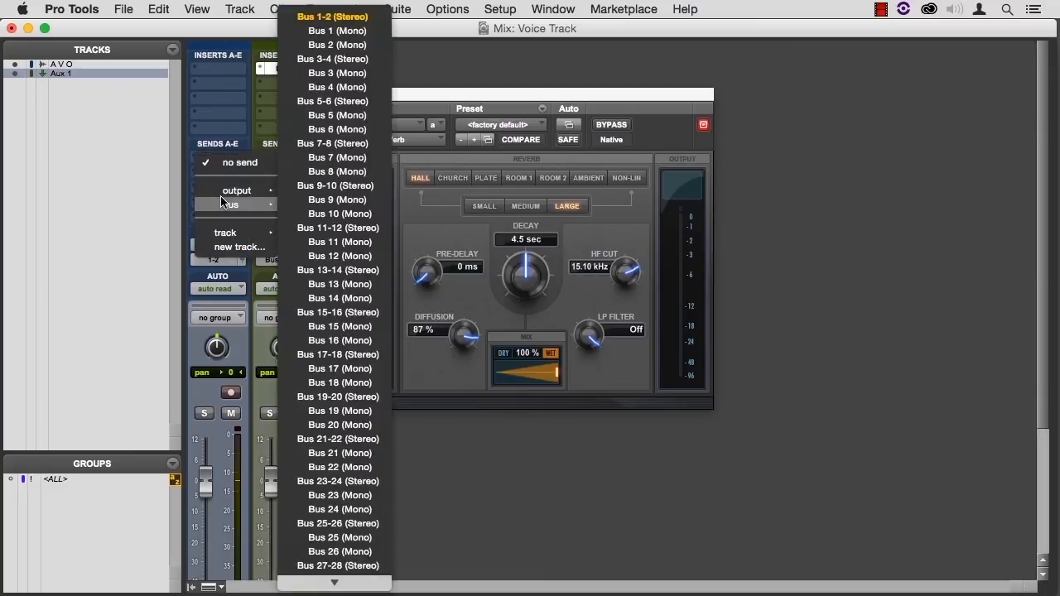
left_click(336, 61)
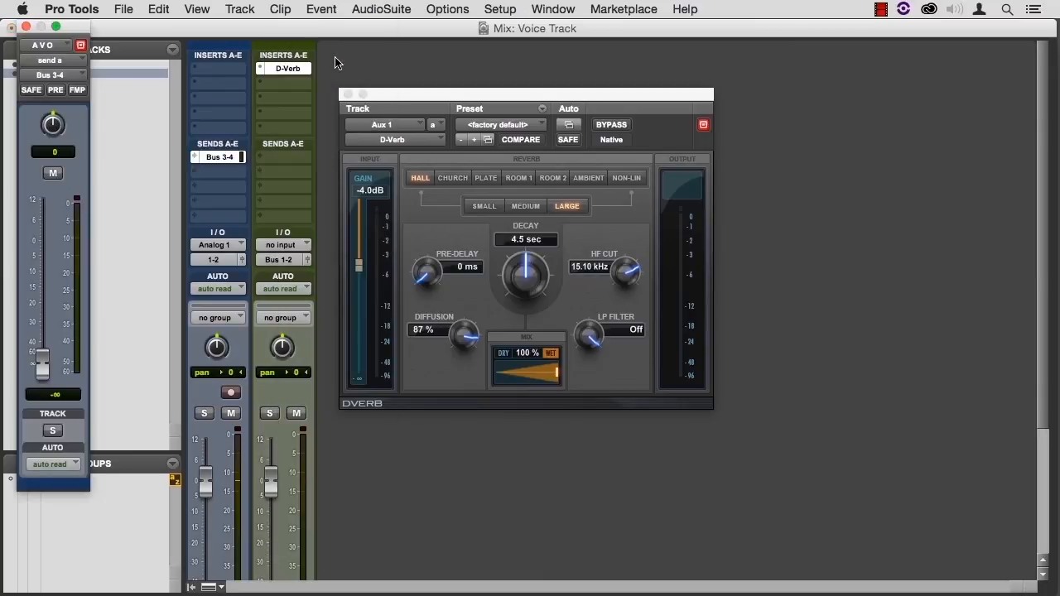
left_click_drag(75, 31, 790, 60)
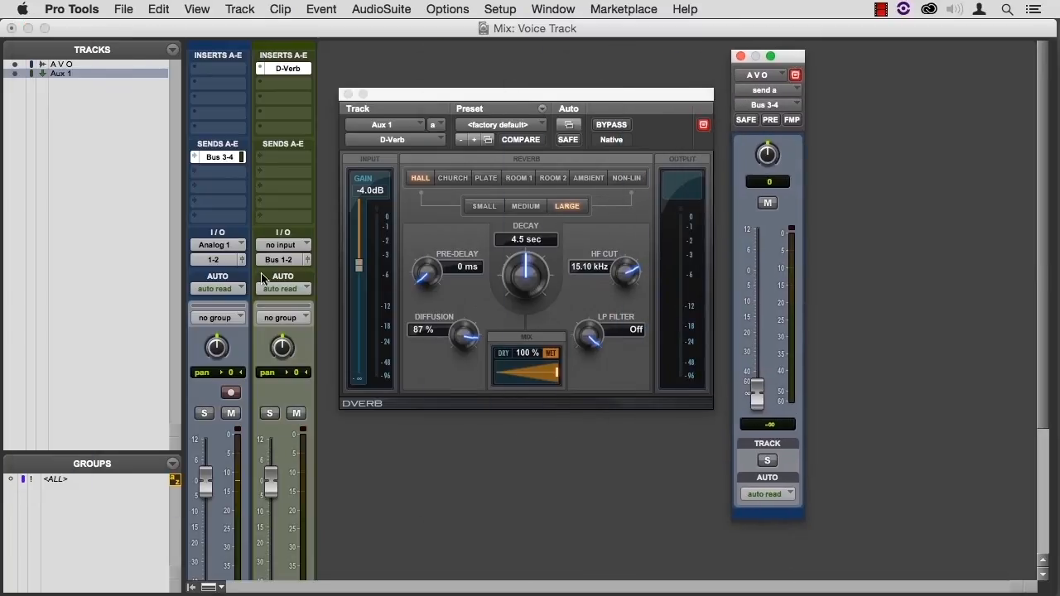
left_click_drag(757, 391, 759, 277)
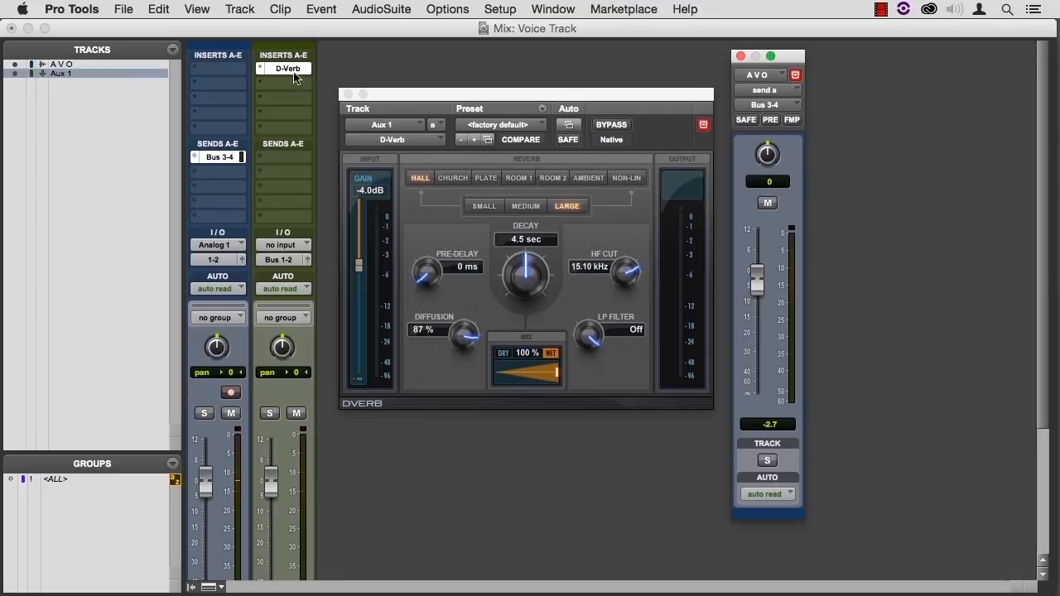
Set the Aux 1 track's input to Bus 3 (Mono) and its output to 1-2 (Stereo) -> Analog 1-2
left_click(291, 249)
mouse_move(298, 292)
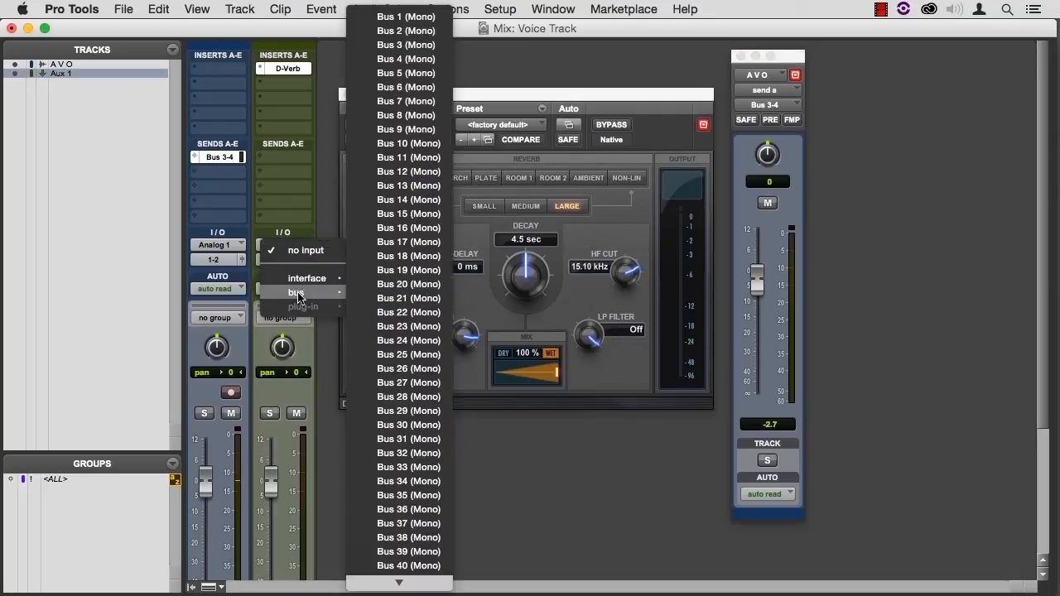
left_click(415, 46)
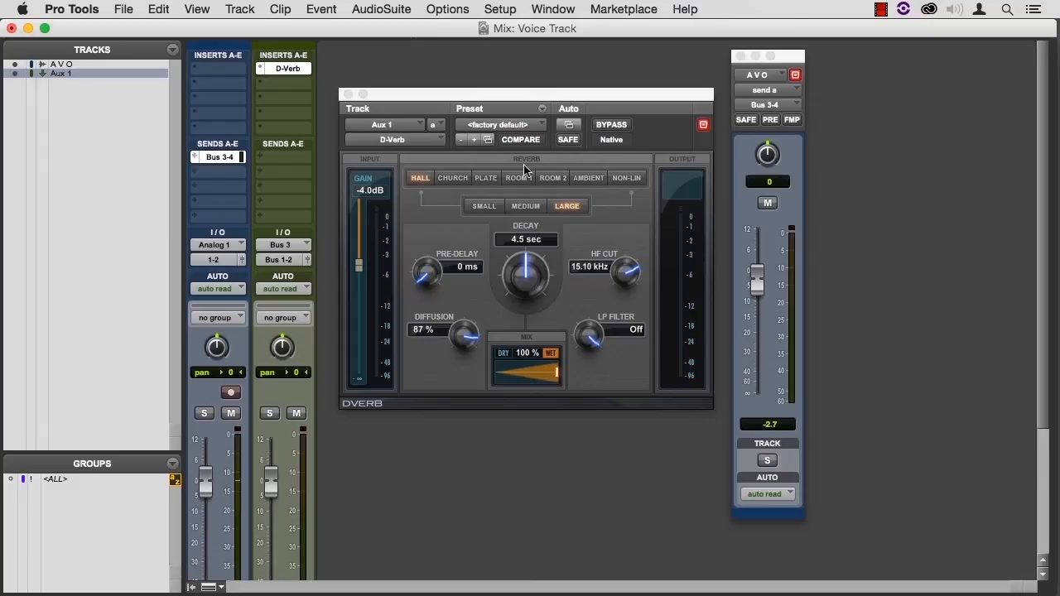
left_click(280, 261)
mouse_move(304, 260)
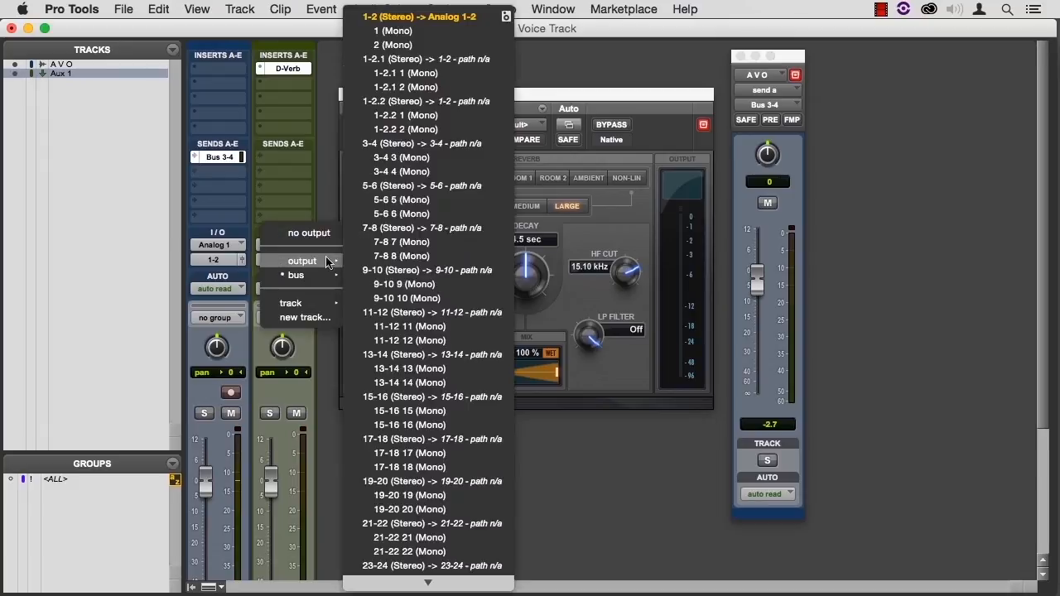
left_click(385, 18)
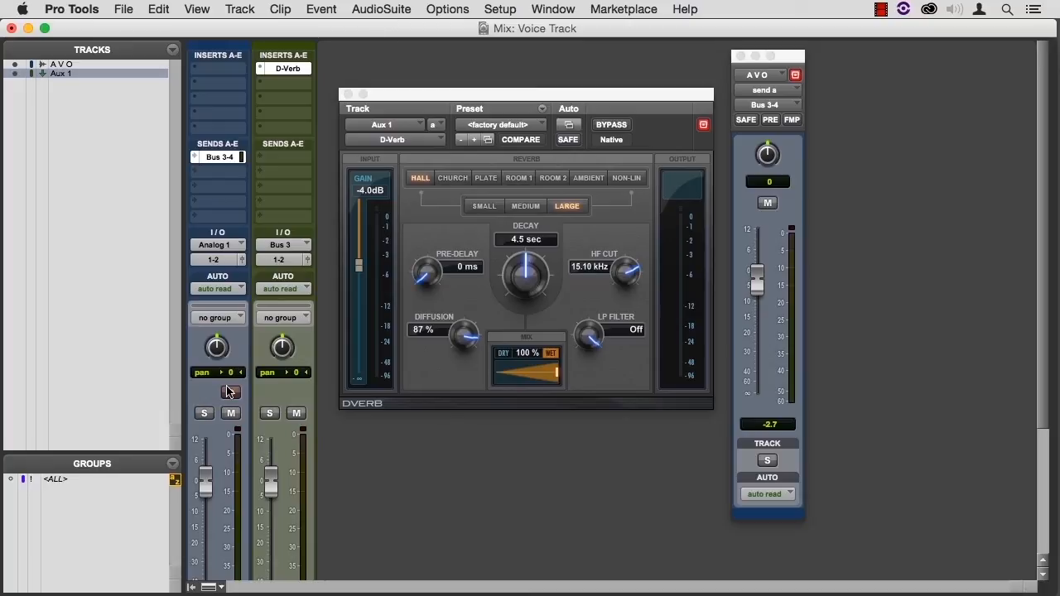
Record-enable the A VO track and lower its Bus 3-4 send level to about -9.9 dB
left_click(231, 392)
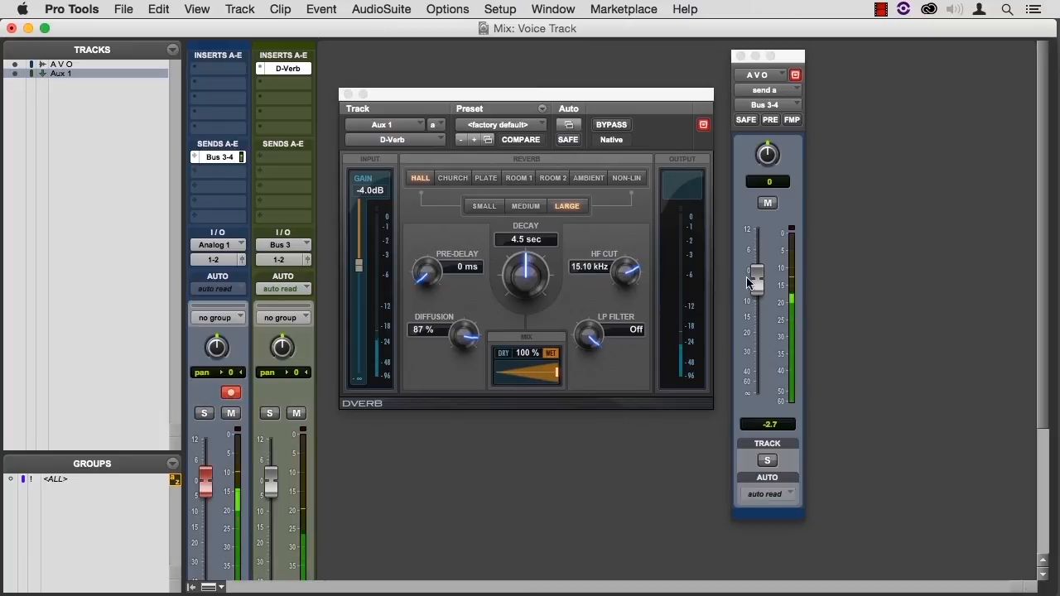
left_click_drag(759, 283, 759, 315)
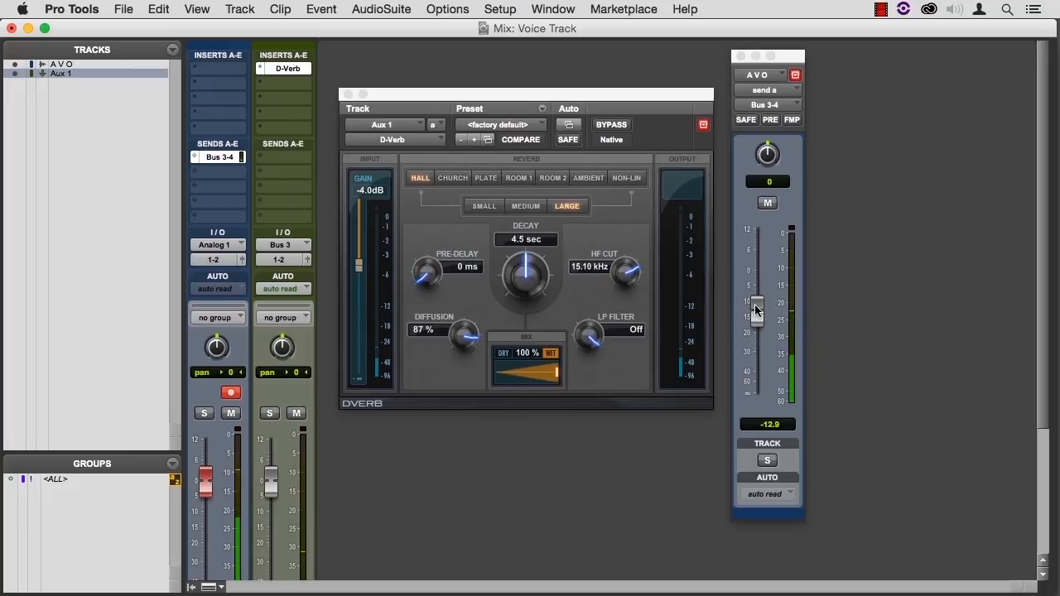
left_click_drag(755, 310, 756, 303)
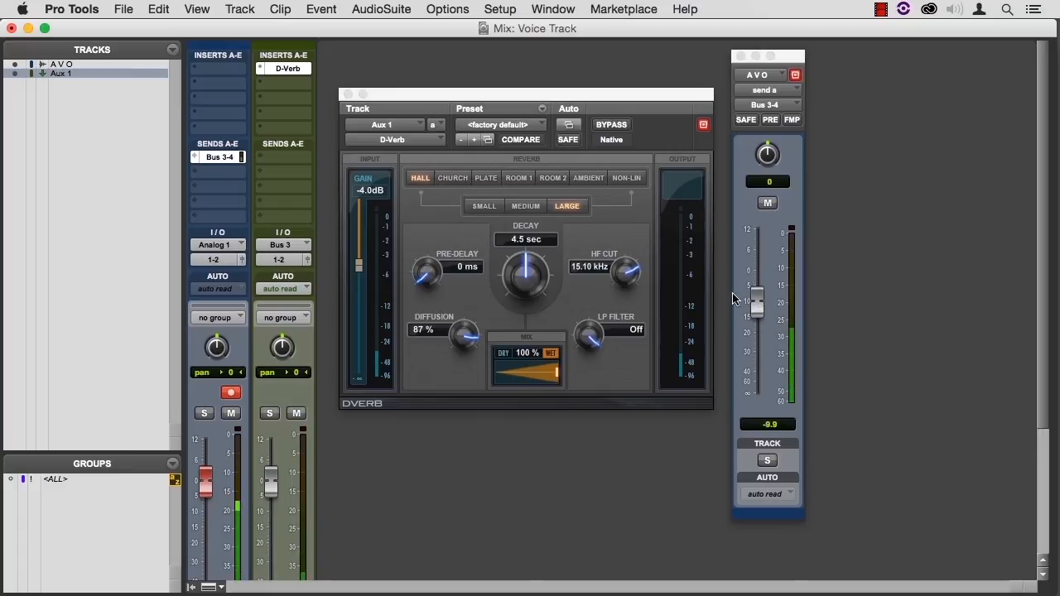
Change D-Verb on Aux 1 to the Church algorithm at Medium size and raise the A VO send to about -5.7 dB
left_click(463, 184)
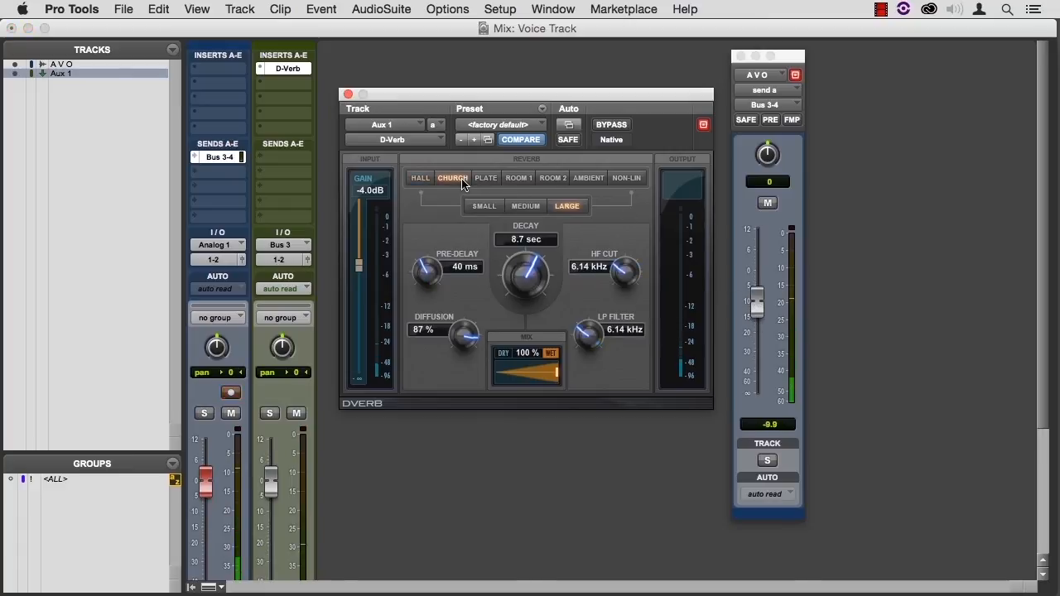
left_click(531, 211)
left_click_drag(753, 300, 754, 287)
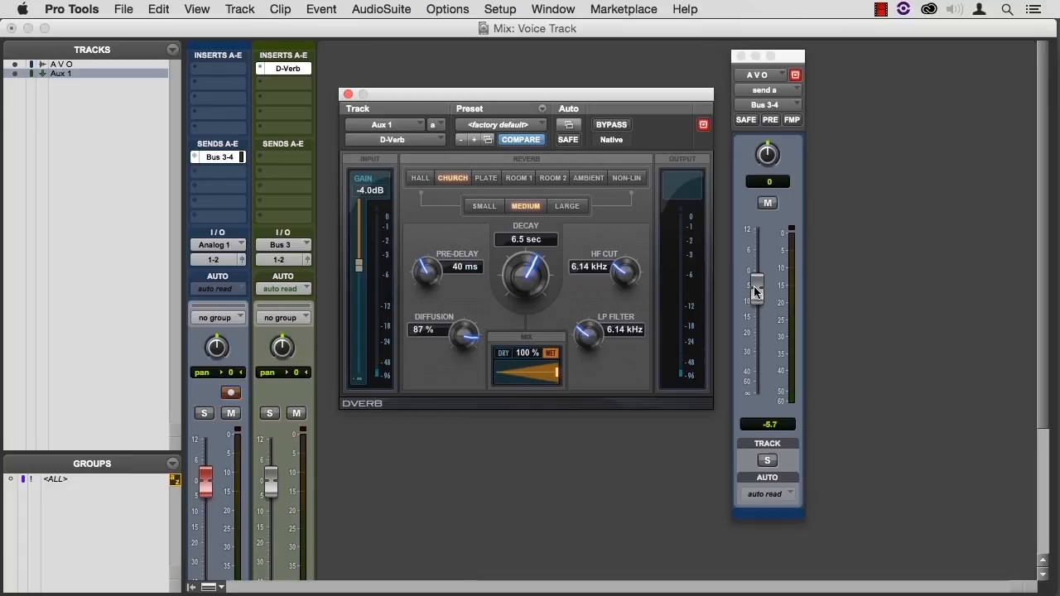
Return to the Edit window and move the D-Verb and send windows clear of the recorded clip
key("super+equal")
left_click_drag(448, 88, 768, 247)
left_click(797, 60)
left_click_drag(797, 61, 1029, 120)
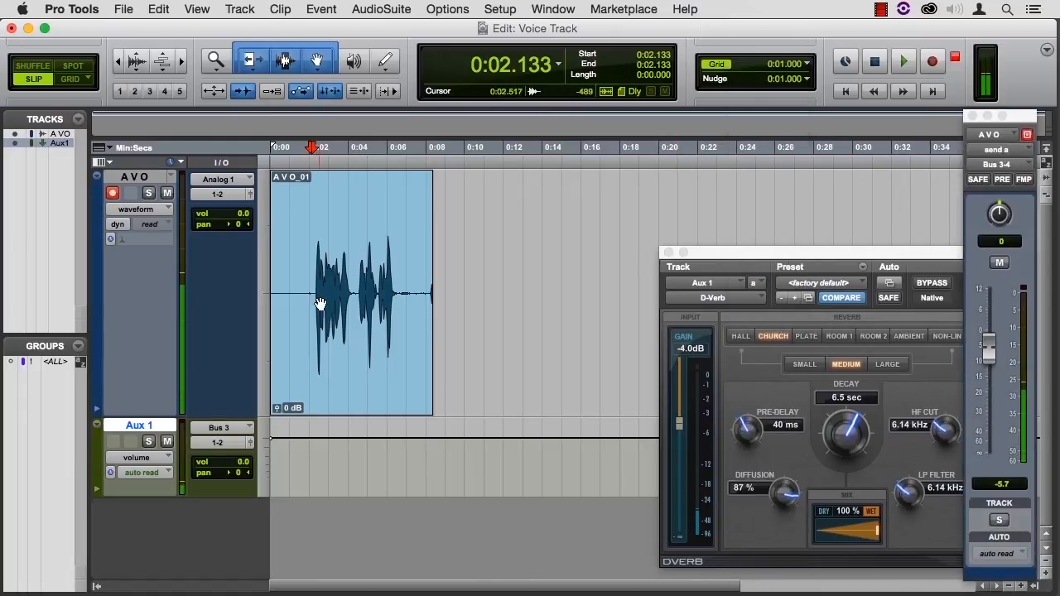
Select the existing A VO clip and record a new voice take of about 18 seconds over it from the session start
left_click(337, 368)
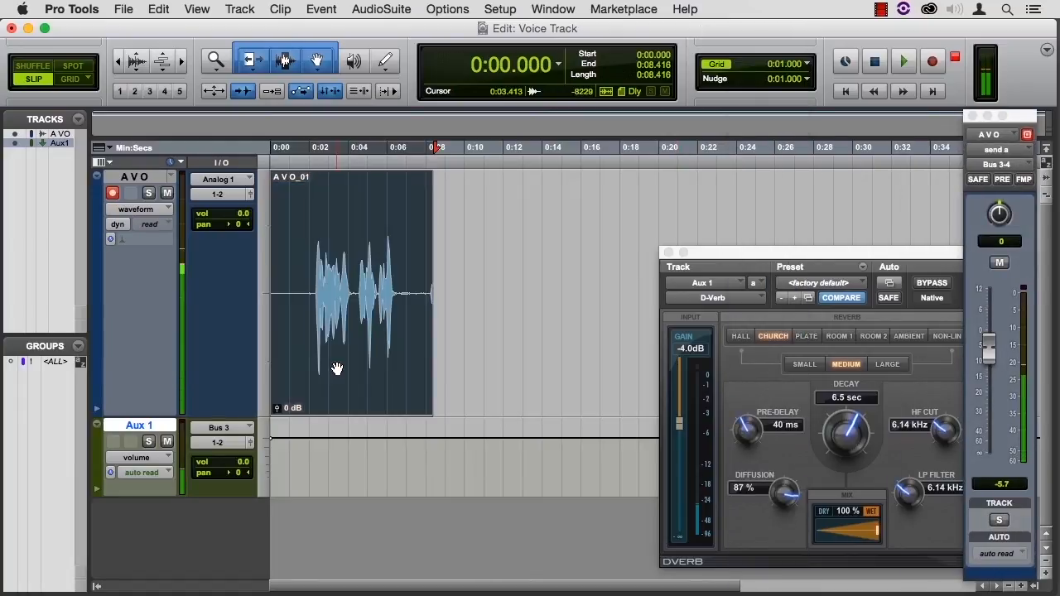
key("super+space")
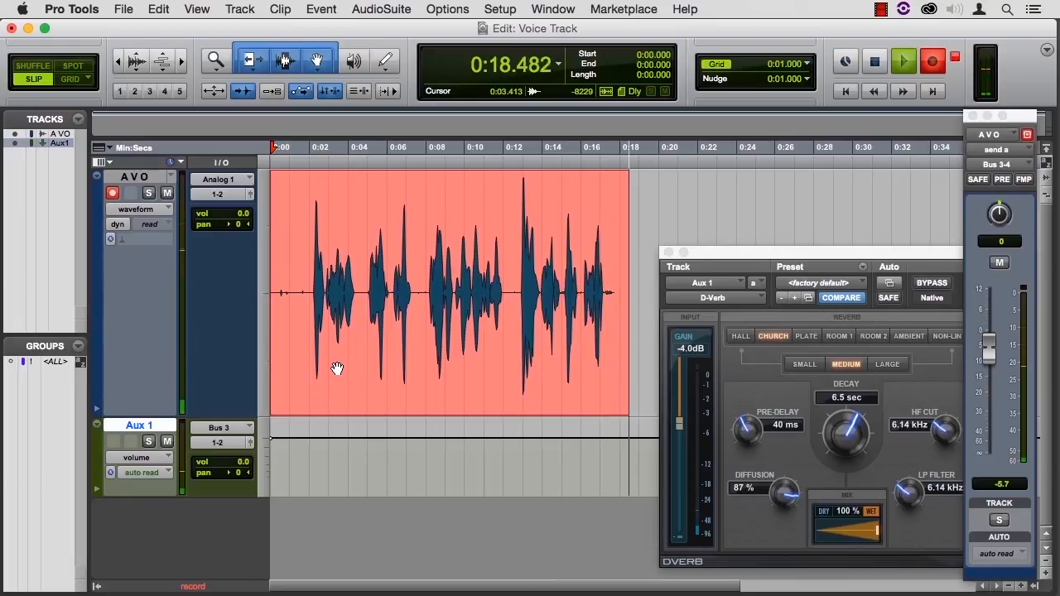
key("space")
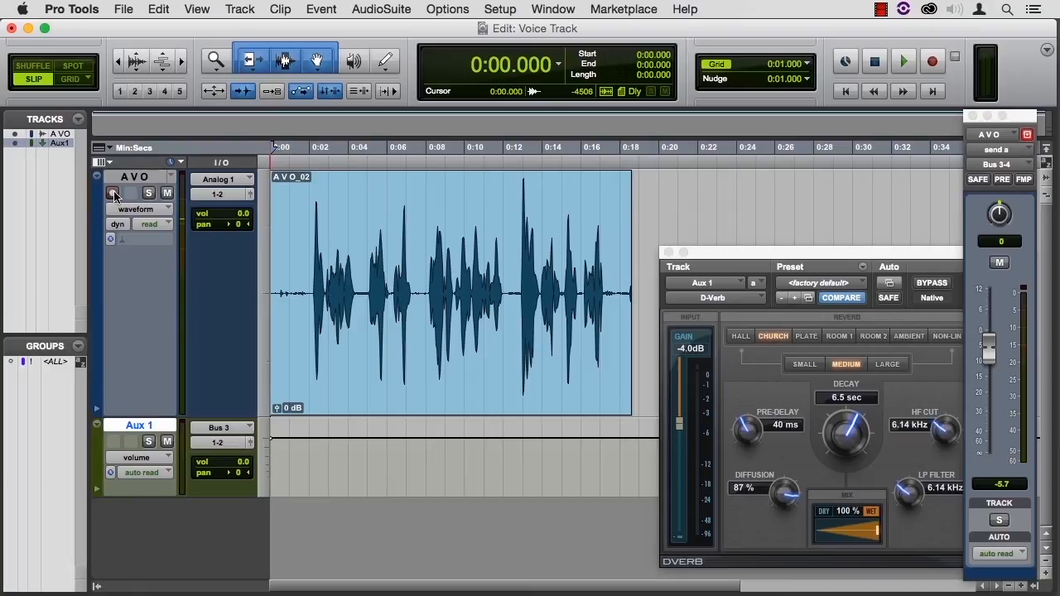
Rename the Aux 1 track as Church REV
double_click(139, 426)
type("Chu")
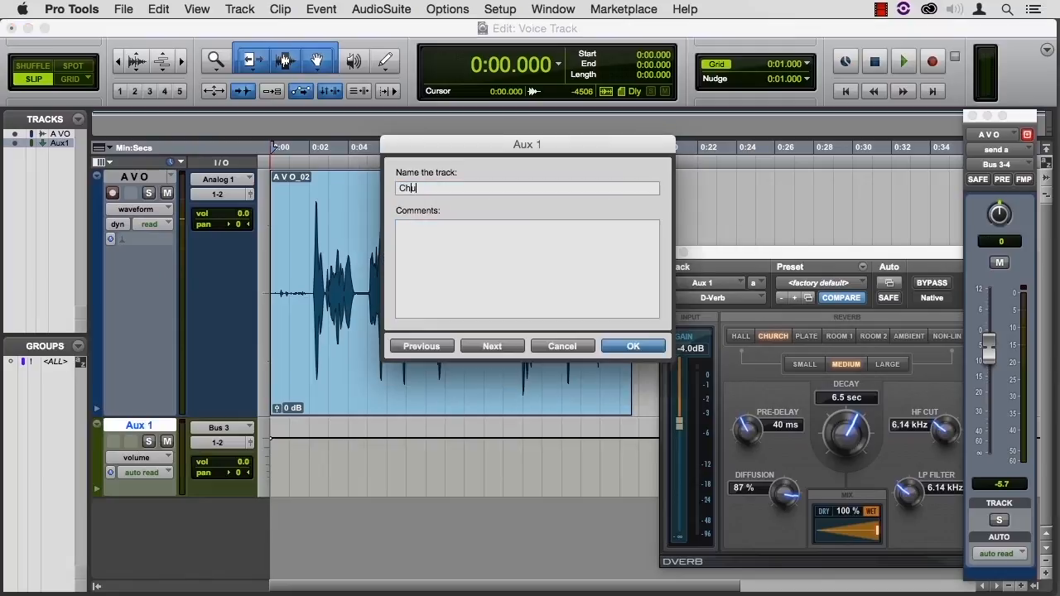
type("rch REV")
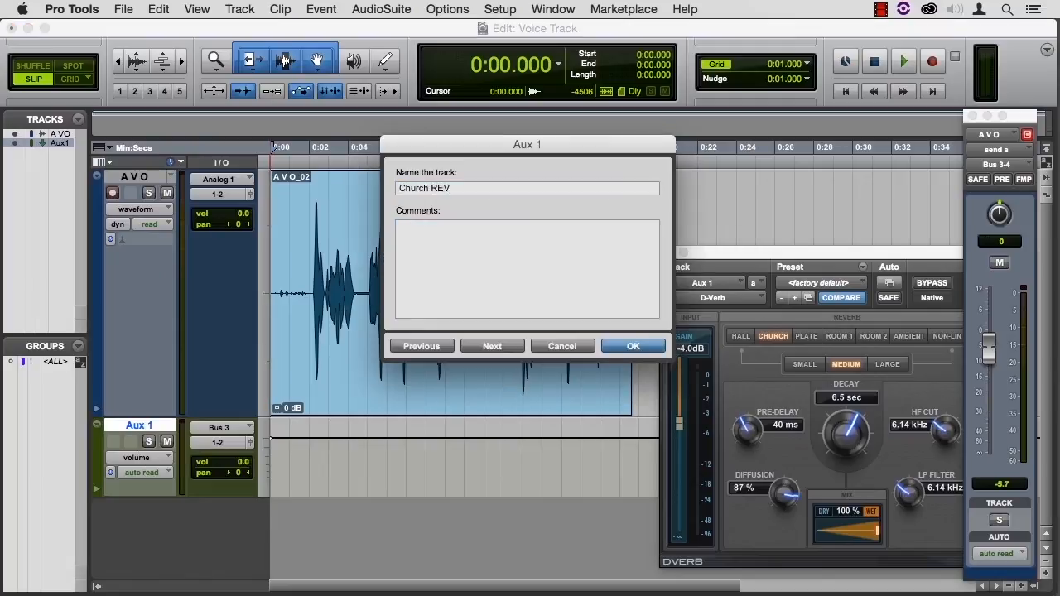
key("Return")
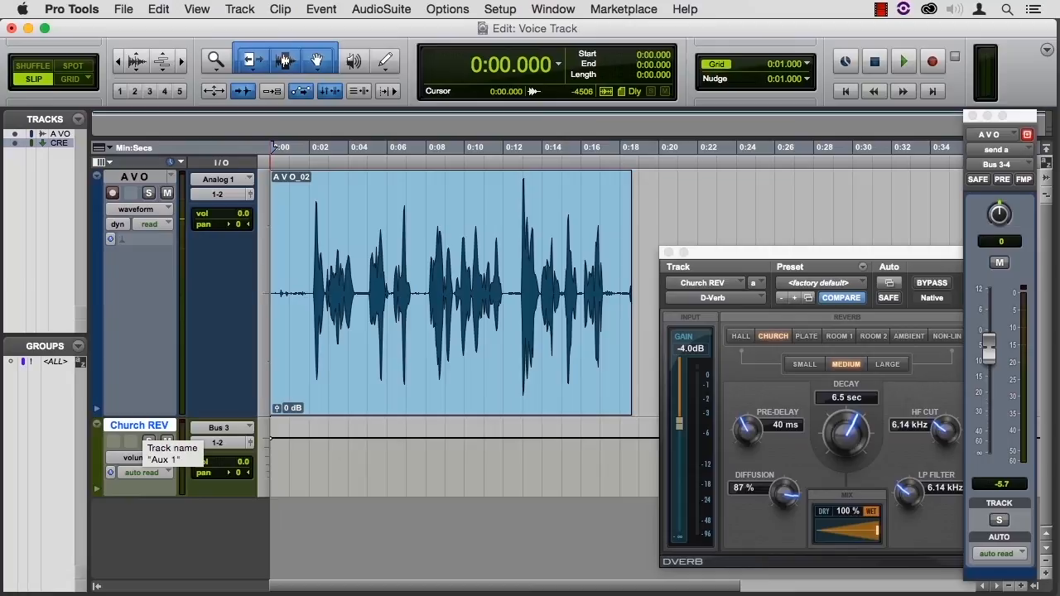
Switch to the Mix window and move the A VO send window clear of D-Verb, beside the Church REV channel strip
key("super+equal")
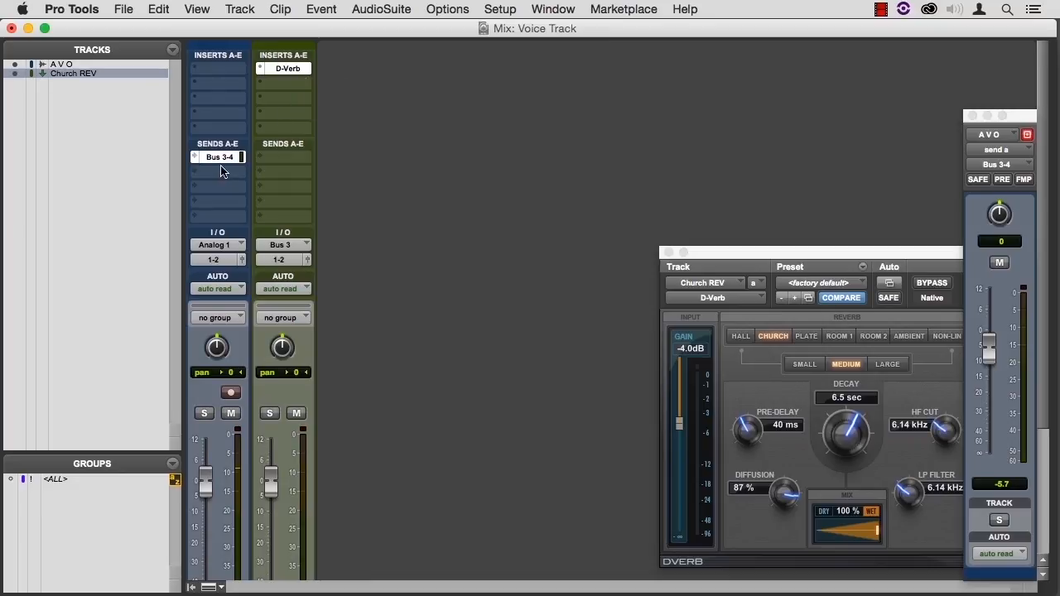
left_click_drag(1029, 115, 453, 80)
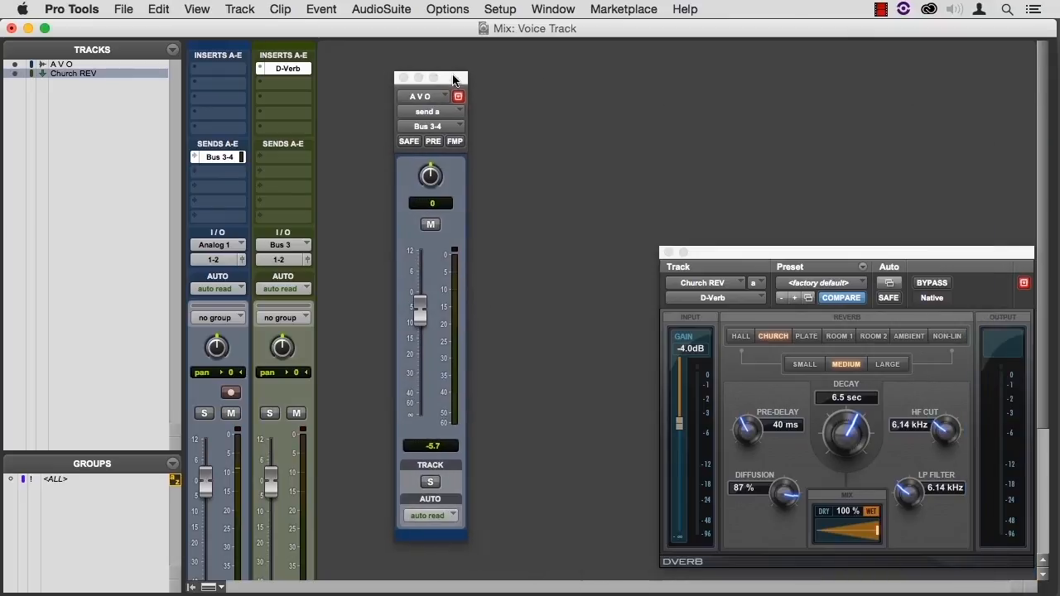